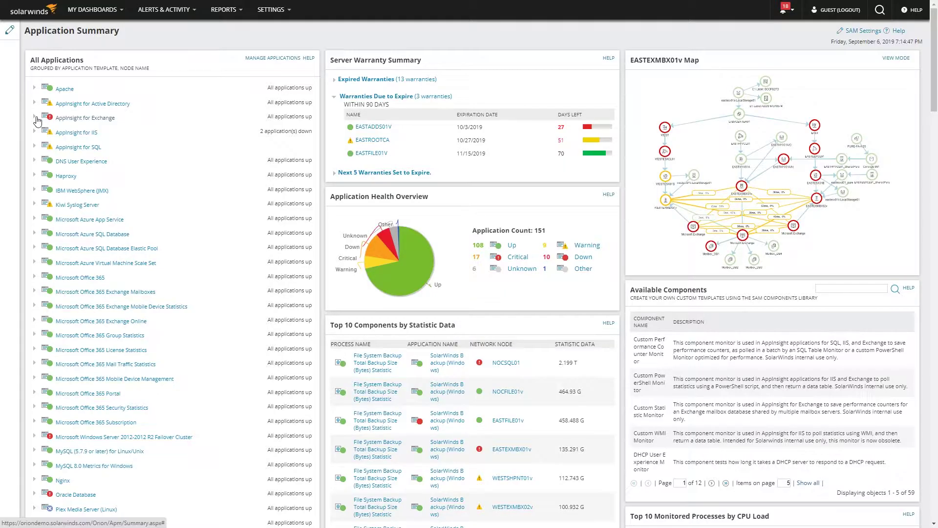
- Expand AppInsight for Exchange and EASTEXMBX01v to reach Microsoft Exchange on EASTEXMBX01v
left_click(34, 117)
left_click(47, 129)
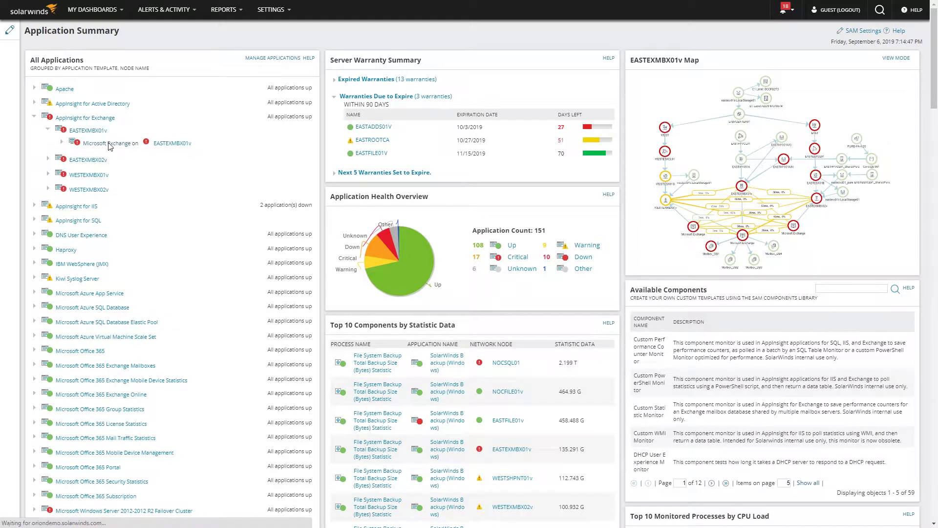
mouse_move(111, 146)
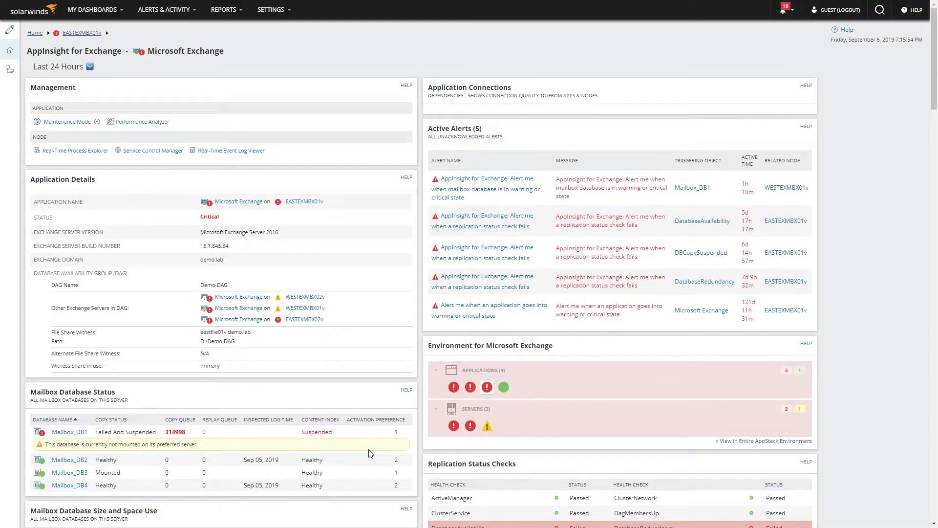
scroll(369, 453, "down", 1)
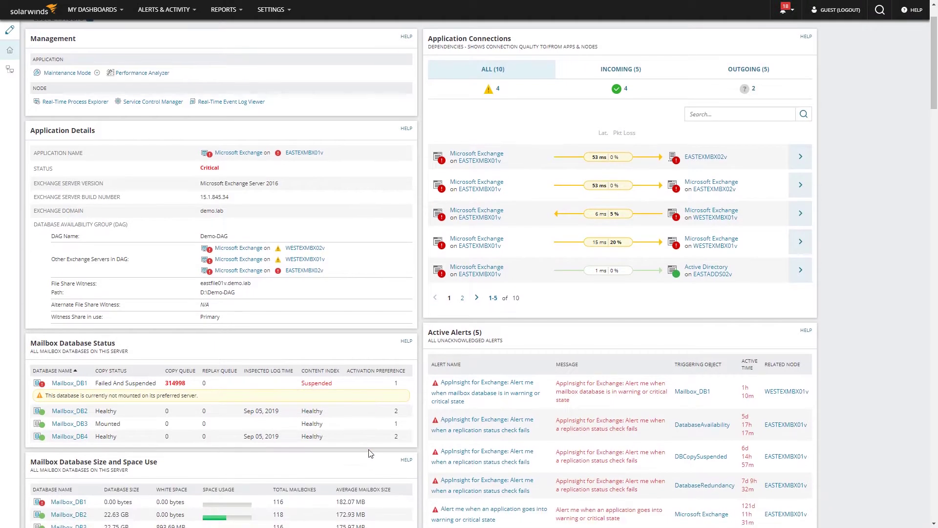
scroll(370, 454, "down", 2)
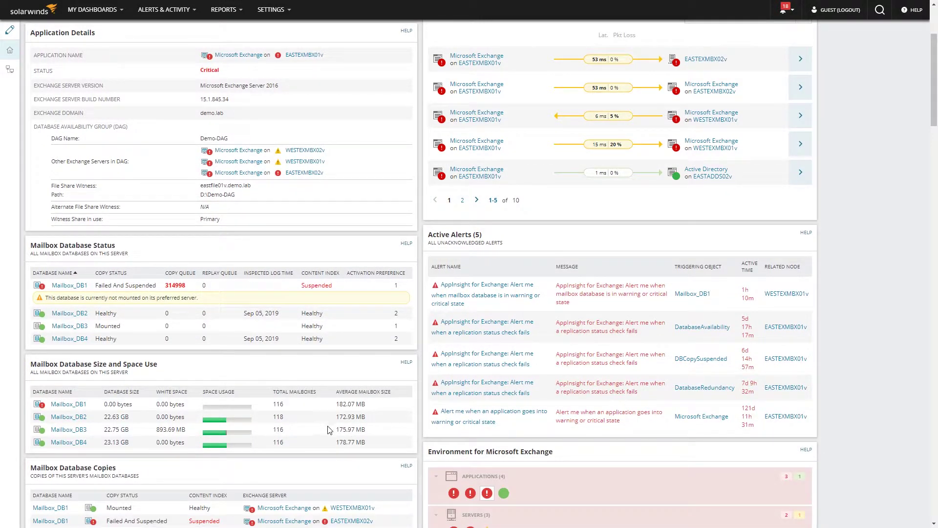
scroll(328, 430, "down", 6)
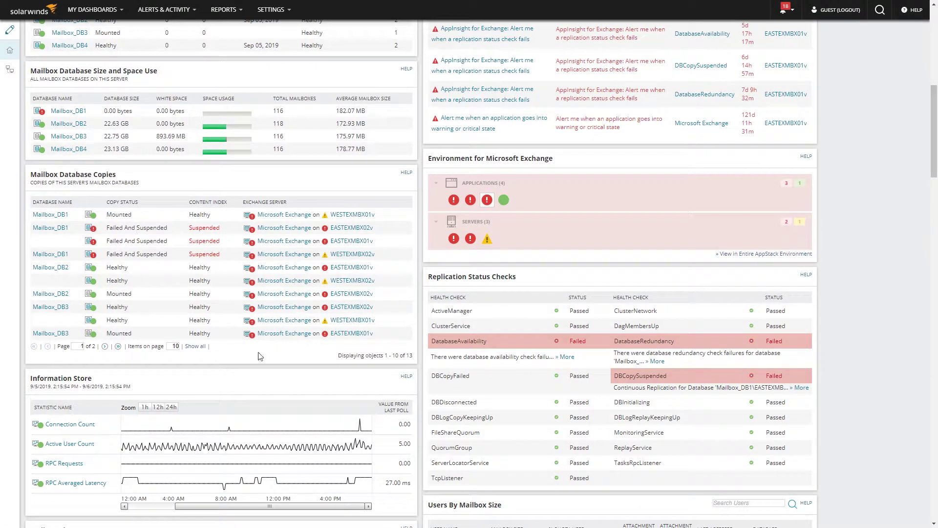
scroll(313, 391, "down", 1)
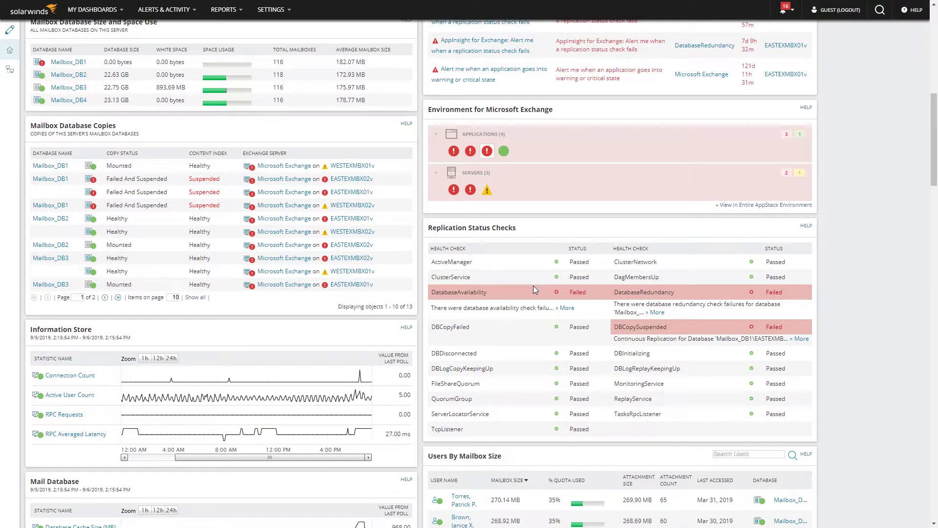
scroll(533, 286, "down", 3)
scroll(536, 298, "down", 1)
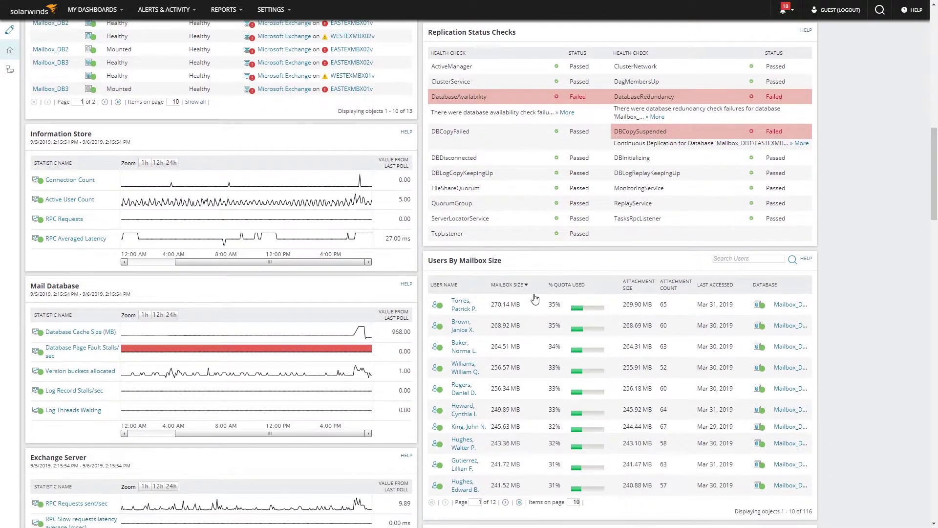
scroll(521, 299, "down", 2)
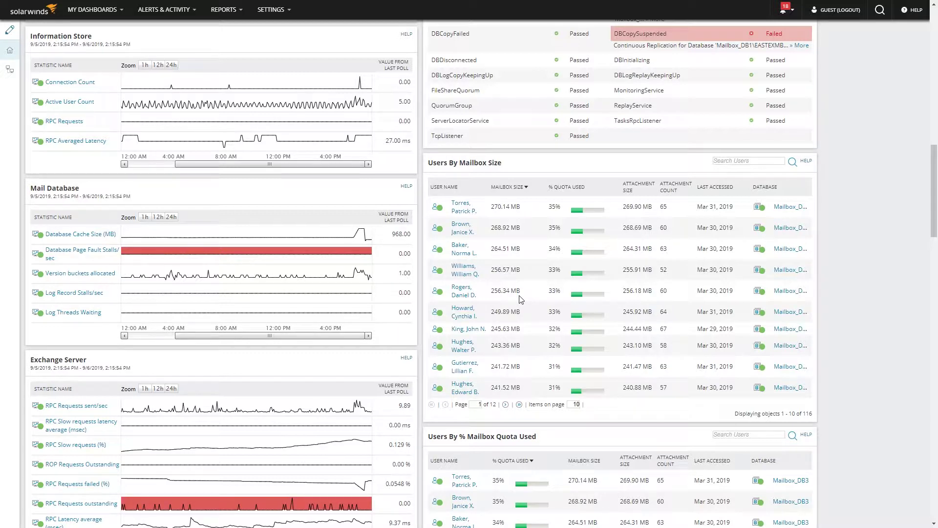
scroll(521, 299, "down", 1)
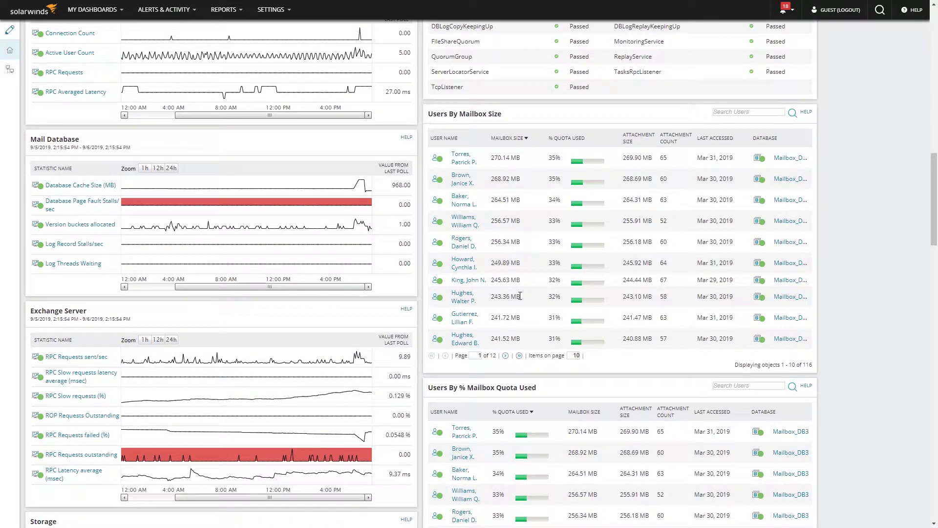
scroll(520, 296, "down", 1)
scroll(520, 295, "down", 2)
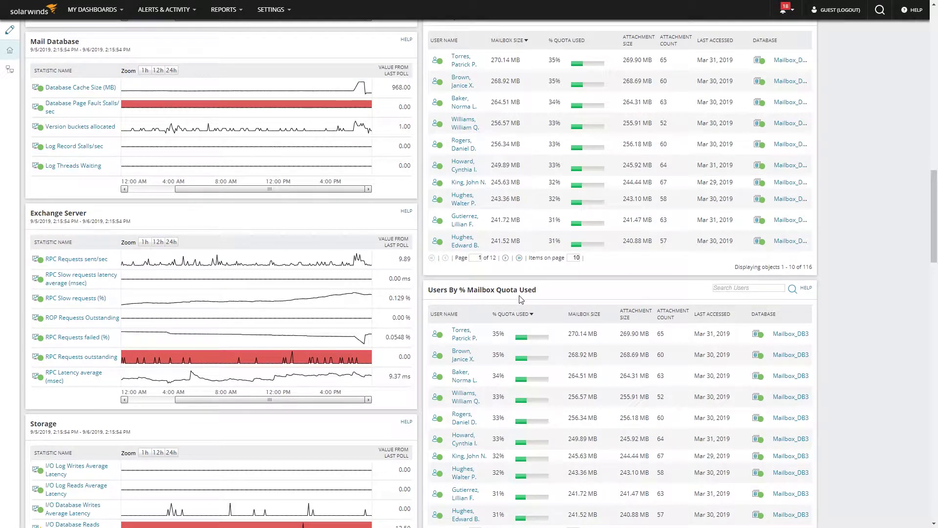
scroll(521, 300, "up", 12)
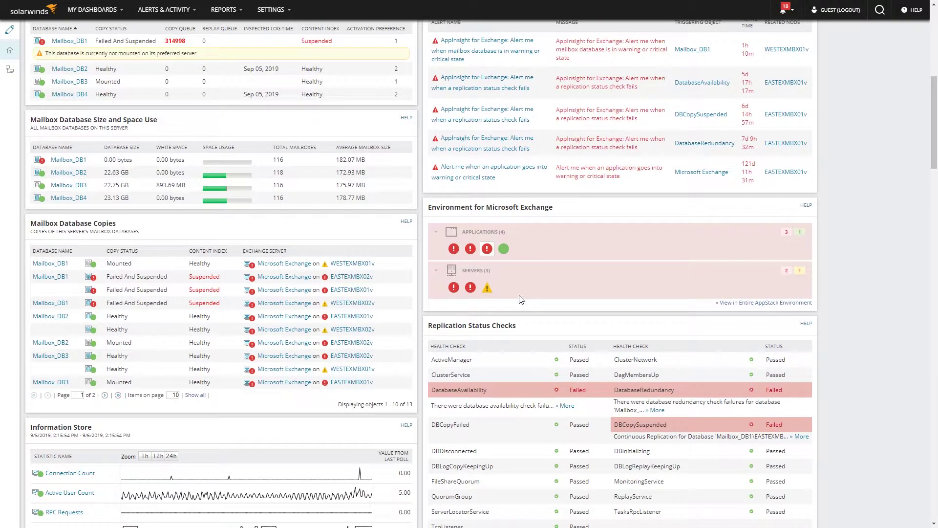
scroll(521, 299, "up", 7)
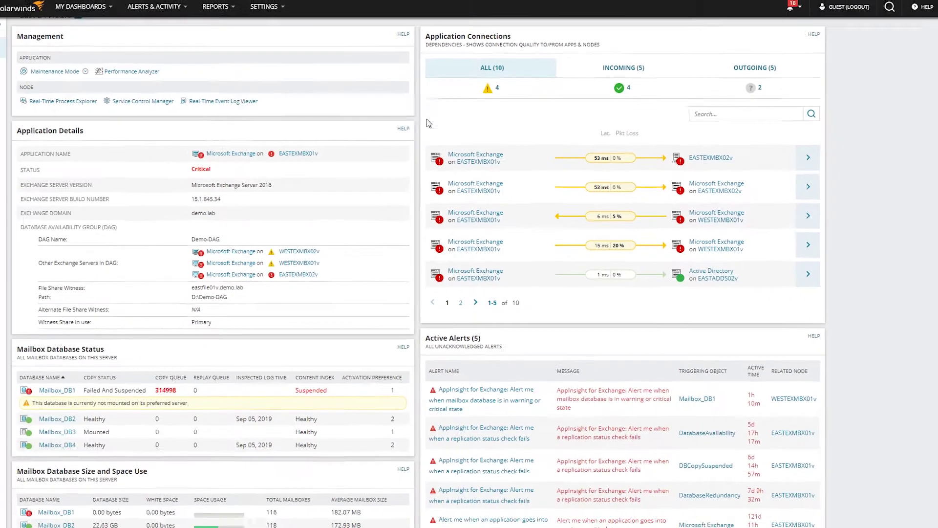
- Open the Map view for Microsoft Exchange from the left sidebar
left_click(19, 72)
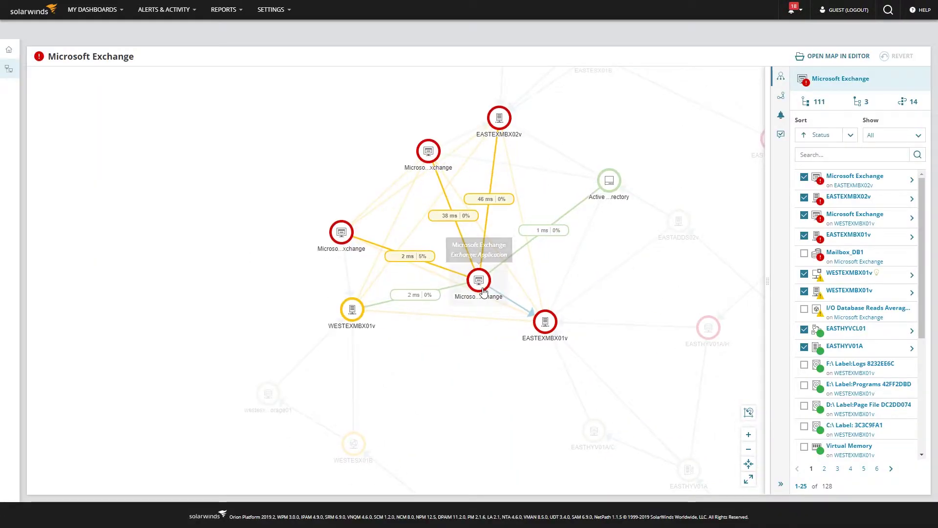
- Move the Microsoft Exchange and Active Directory nodes up-left, inspect the Exchange node's links, then open performance analysis
left_click_drag(475, 287, 454, 250)
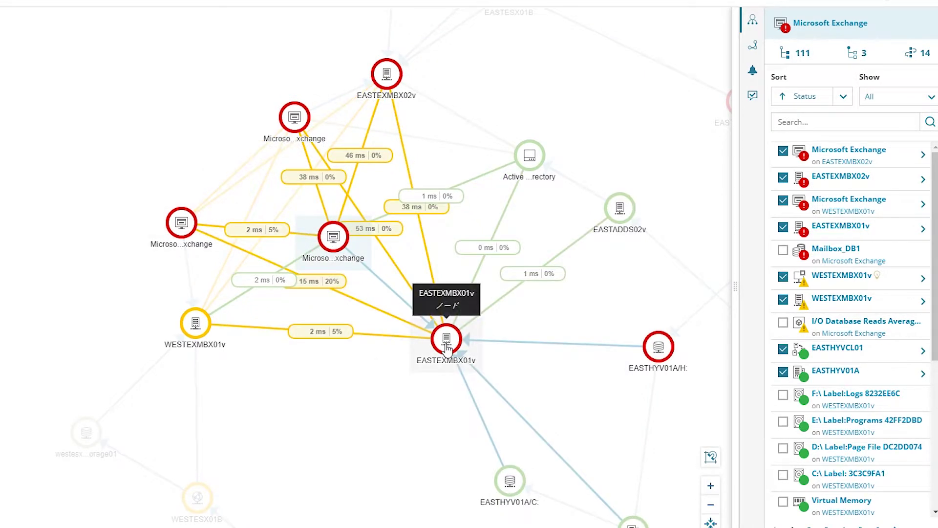
left_click_drag(527, 152, 498, 139)
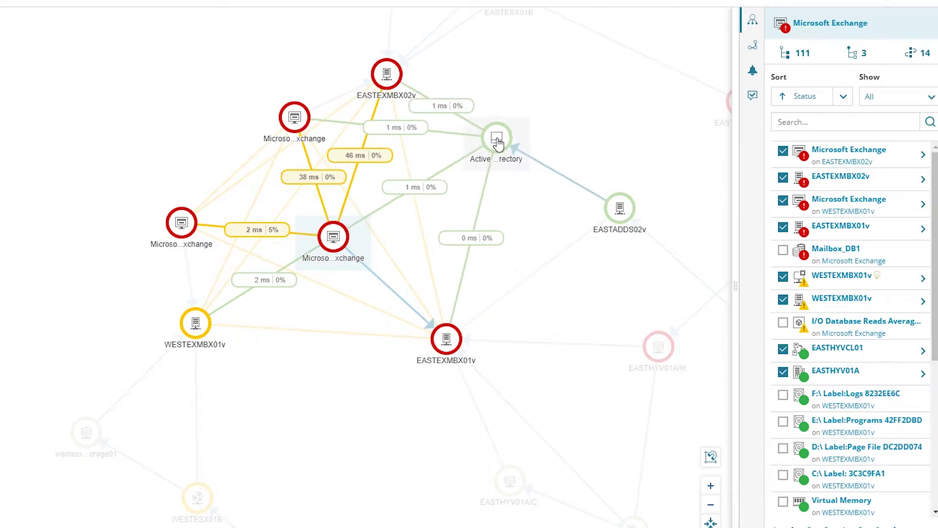
left_click(508, 204)
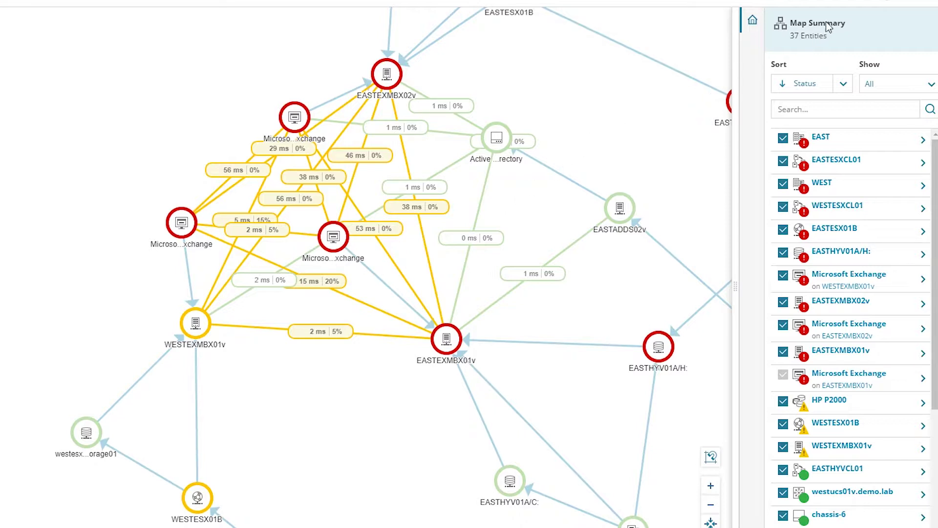
left_click(333, 236)
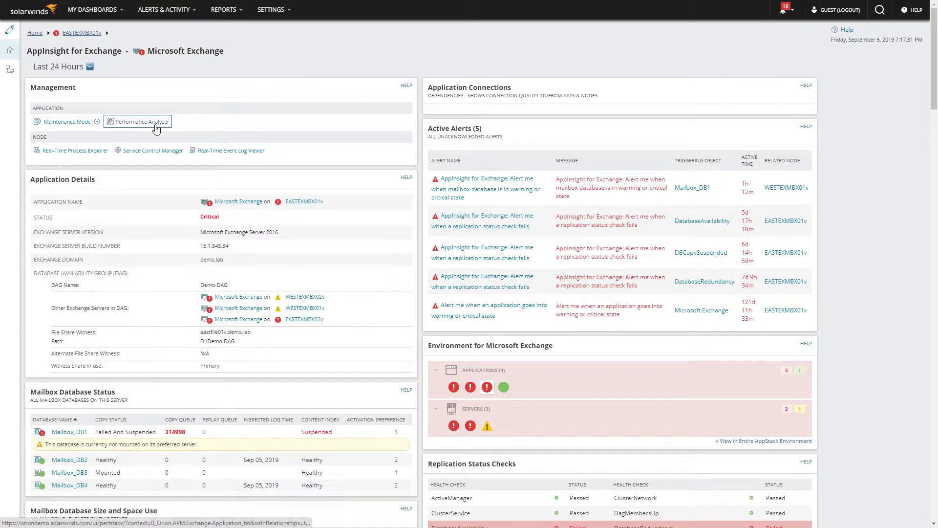
left_click(157, 128)
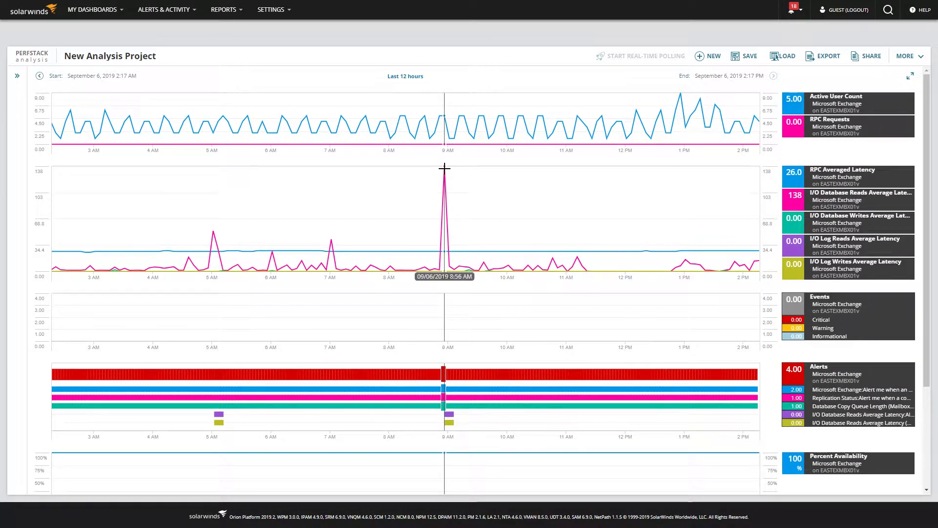
- Show the Metric Palette beside the PerfStack charts and expand its Node group
left_click(17, 79)
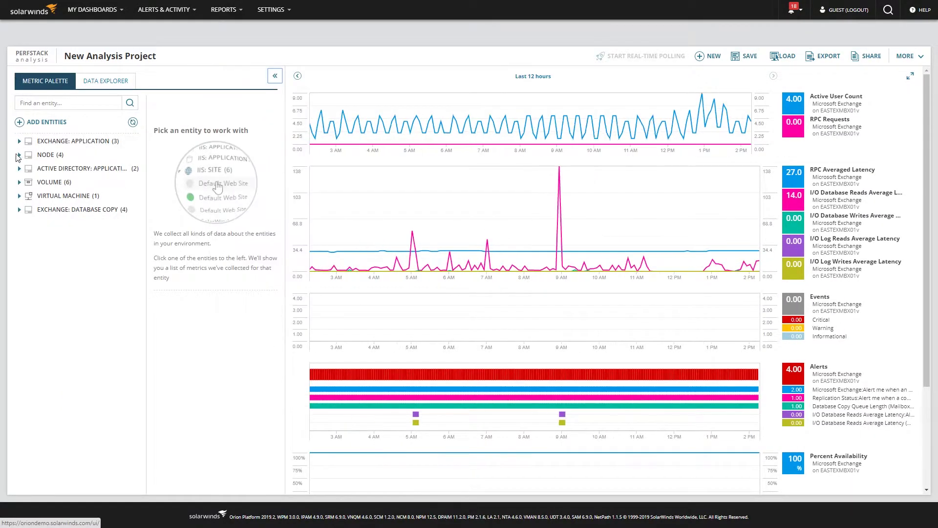
left_click(23, 157)
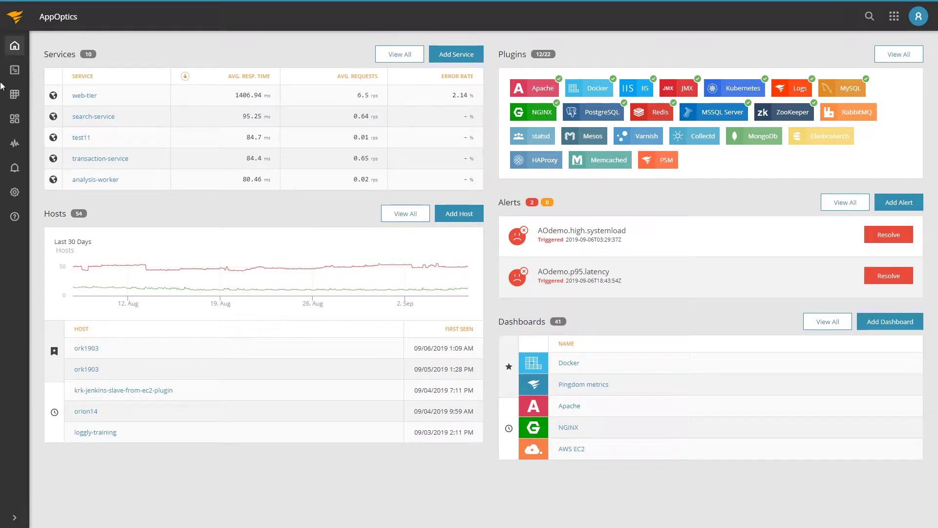
- Show the AppOptics Services list, with web-tier at 232.04 ms response time
left_click(14, 70)
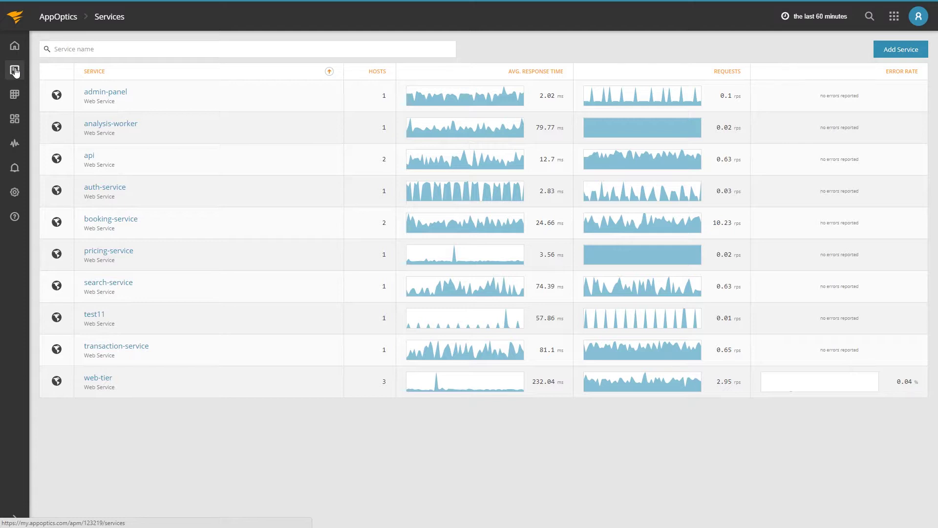
- View web-tier's overview over the last 6 hours and its 34241 traced requests
left_click(101, 382)
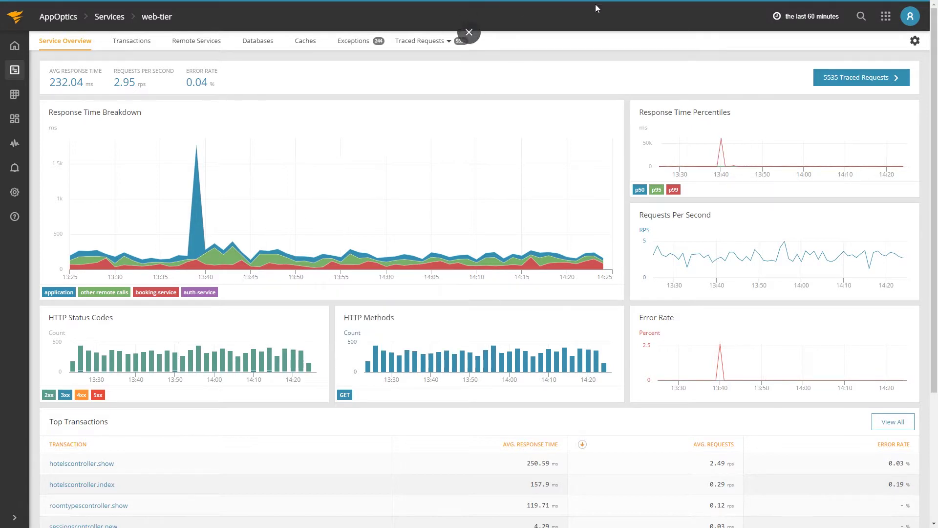
left_click(813, 17)
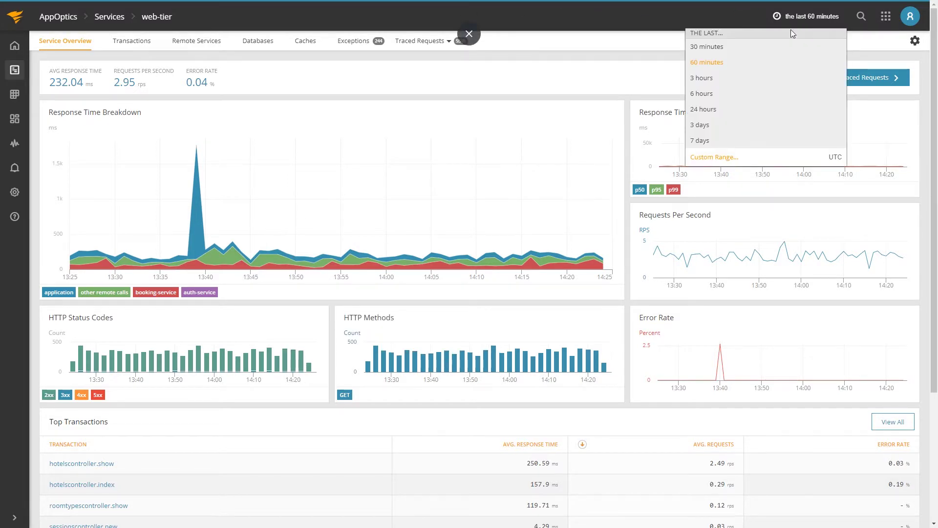
left_click(717, 99)
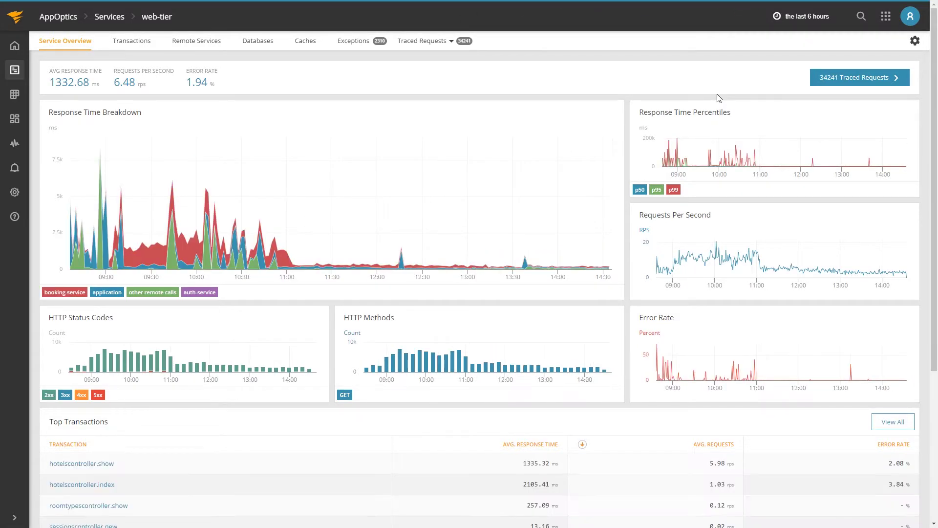
left_click(852, 84)
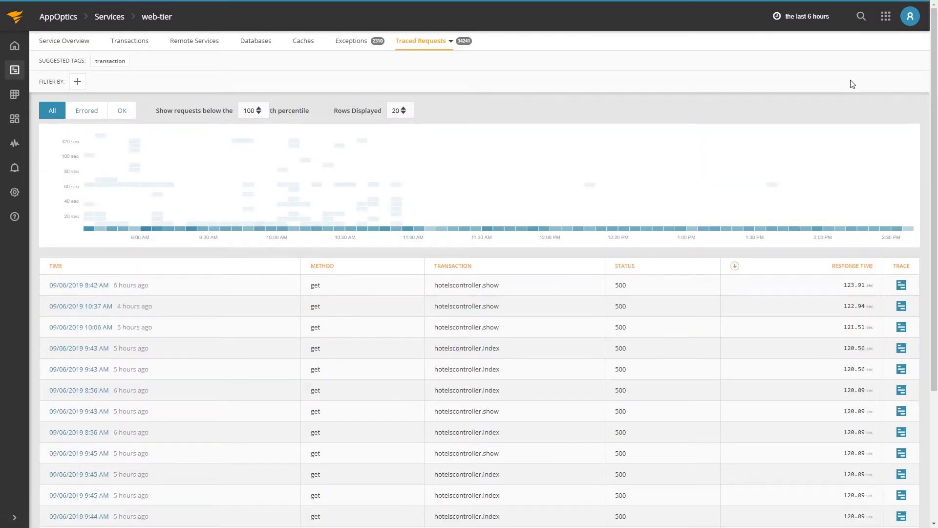
- Limit traced requests to the 95th percentile, box the heatmap near 11:00 AM, and open the 10:56 AM trace
left_click(248, 112)
left_click(246, 158)
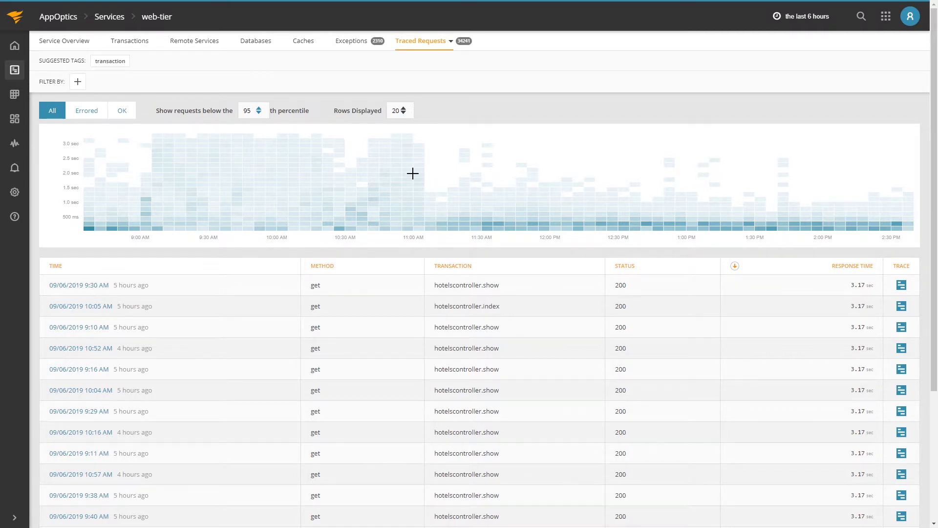
left_click_drag(424, 172, 400, 157)
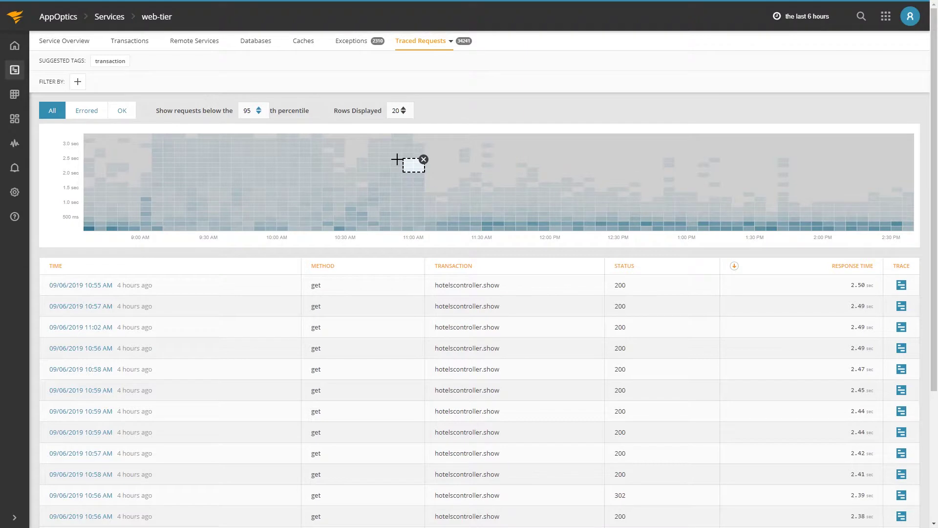
left_click(78, 349)
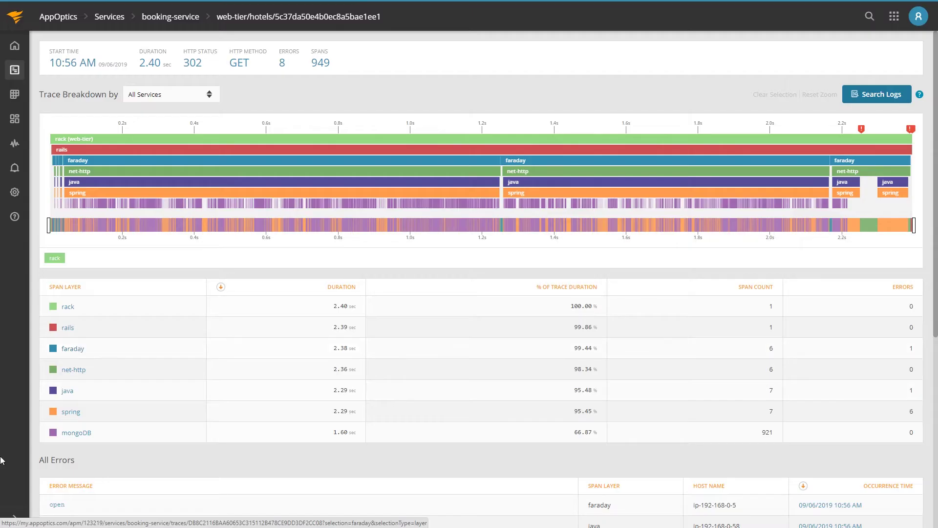
- Inspect the longest mongoDB span's raw data, then list the trace's spring spans
left_click(76, 432)
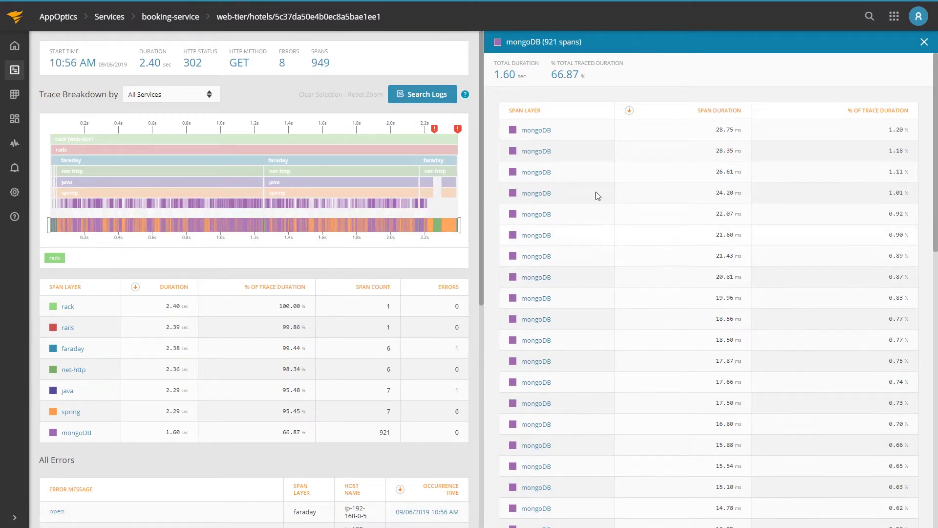
left_click(538, 130)
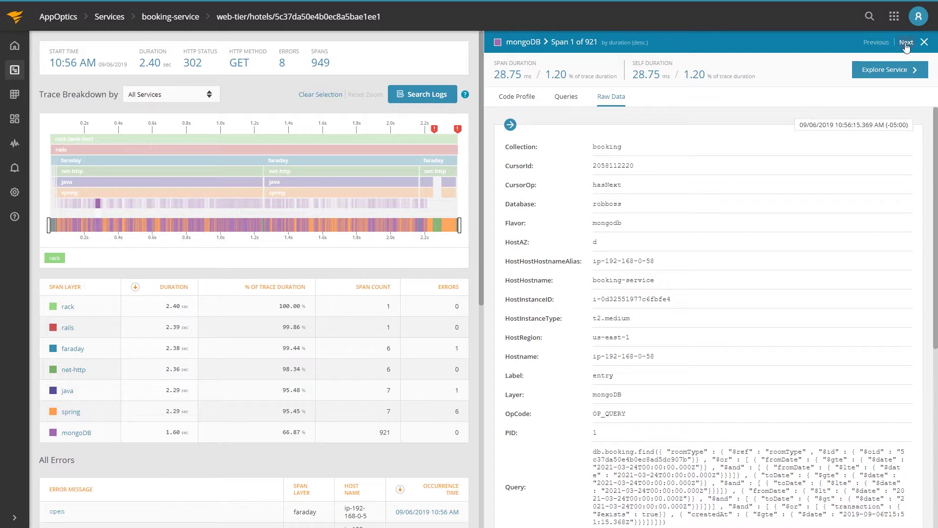
left_click(925, 43)
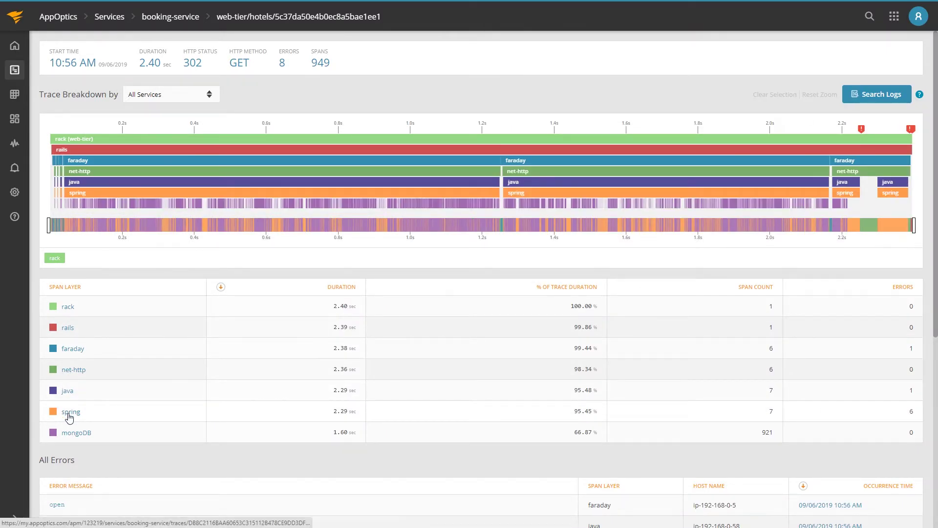
left_click(69, 415)
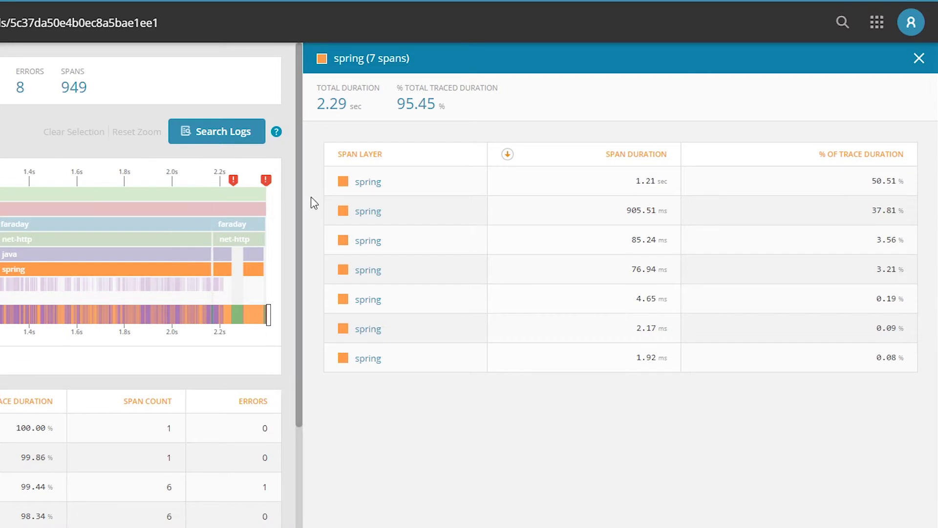
left_click(361, 194)
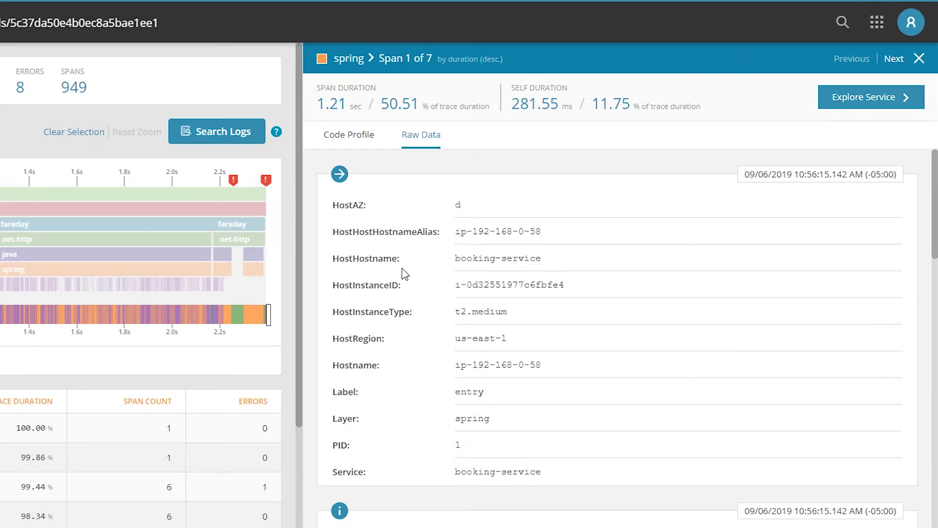
left_click(356, 141)
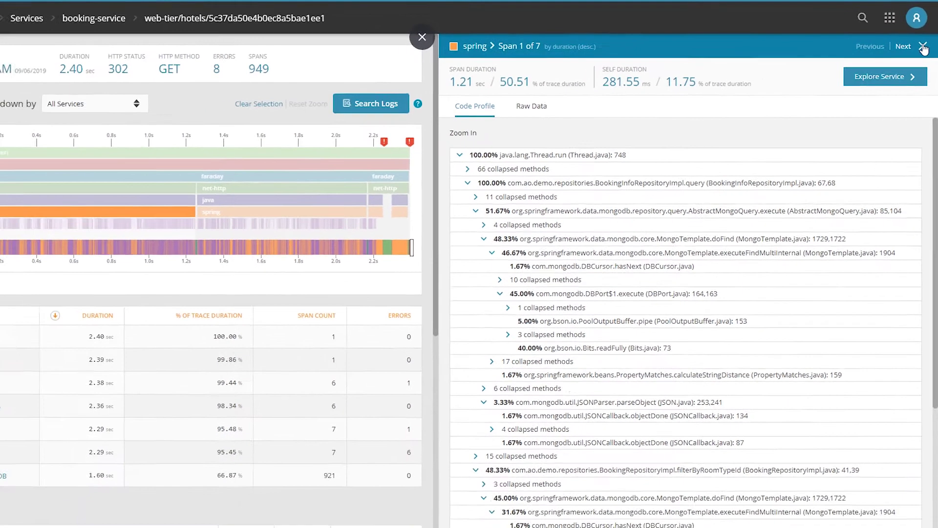
left_click(923, 47)
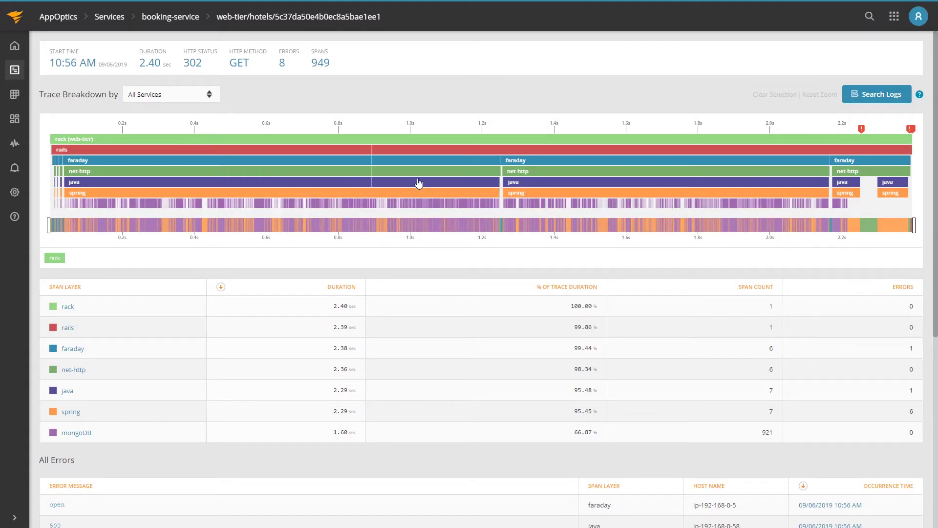
left_click(878, 94)
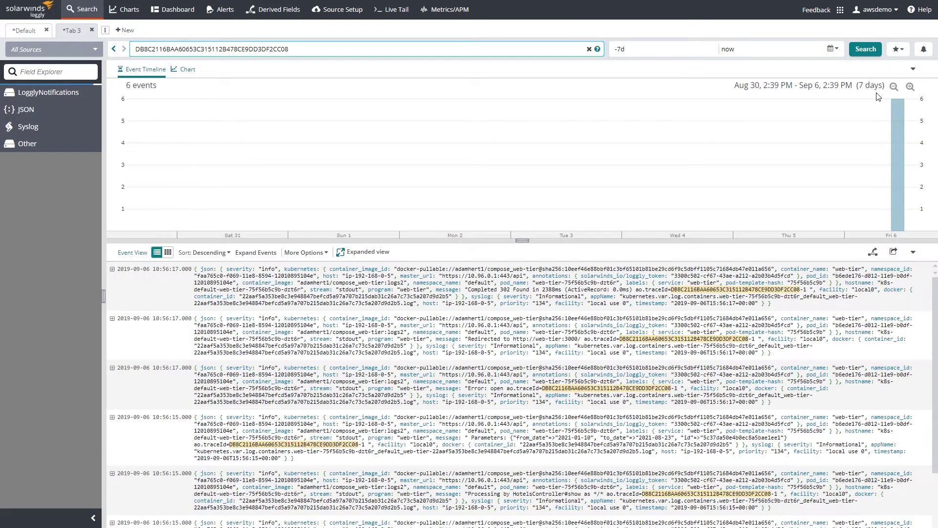